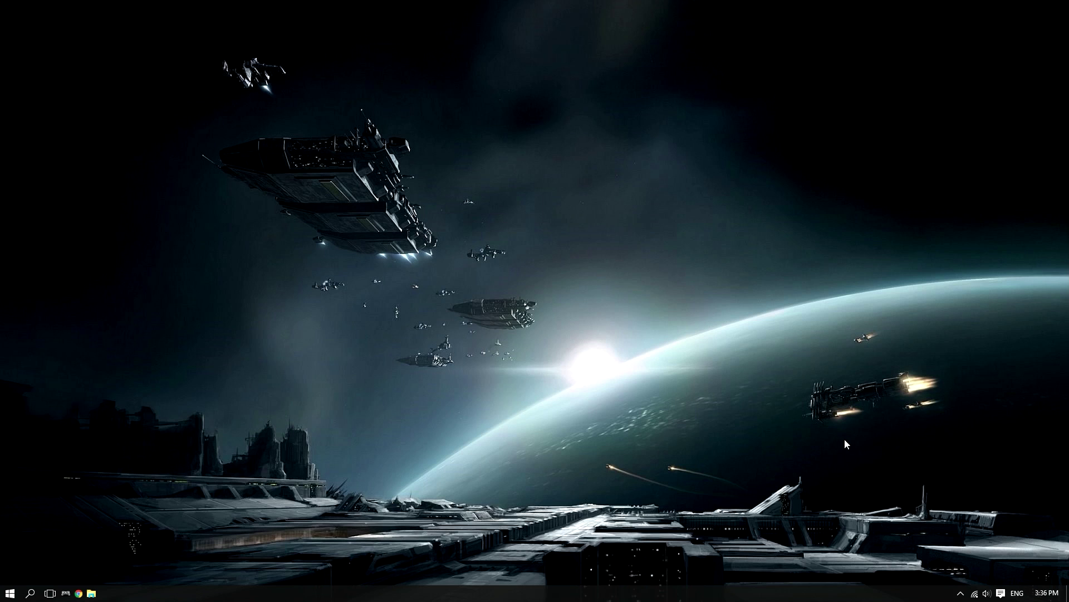
# Step: Show the playback devices from the volume tray icon, with Headphone (VIA HD Audio) as default
pyautogui.rightClick(987, 592)
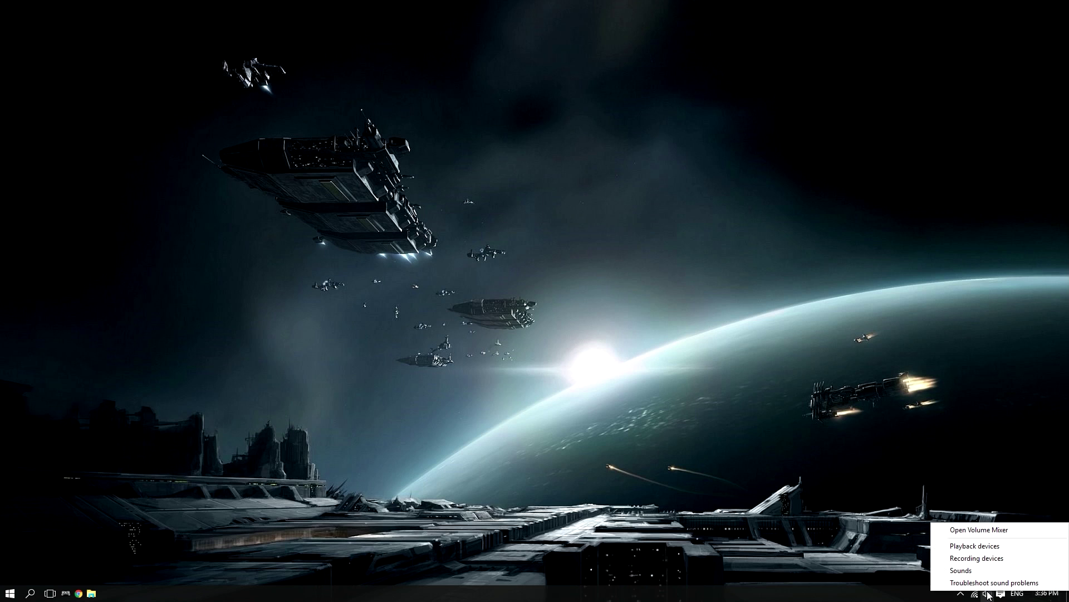
pyautogui.click(987, 547)
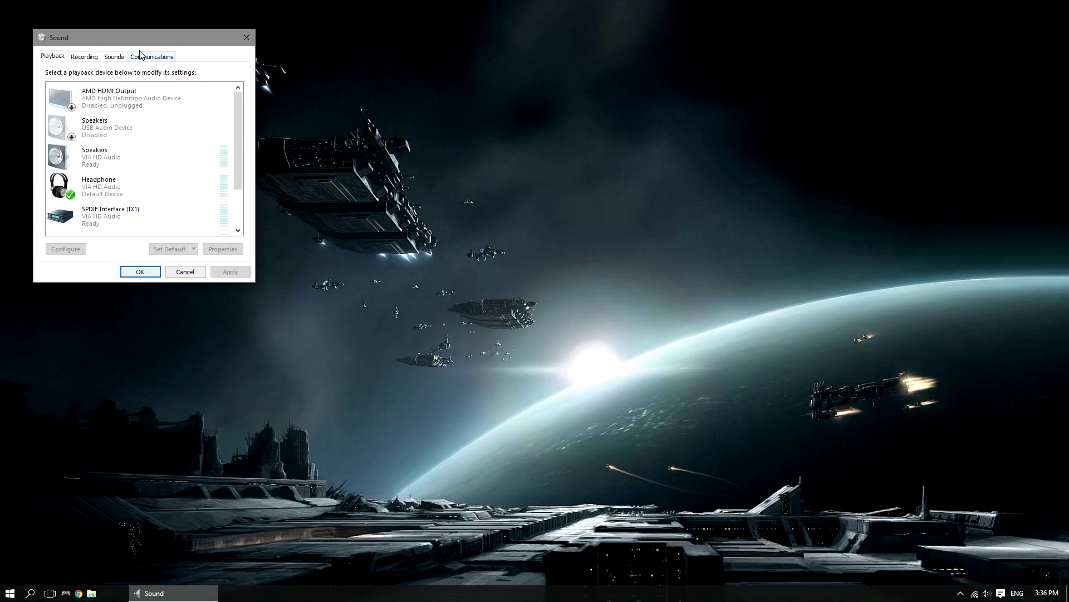
pyautogui.moveTo(150, 38); pyautogui.dragTo(552, 140)
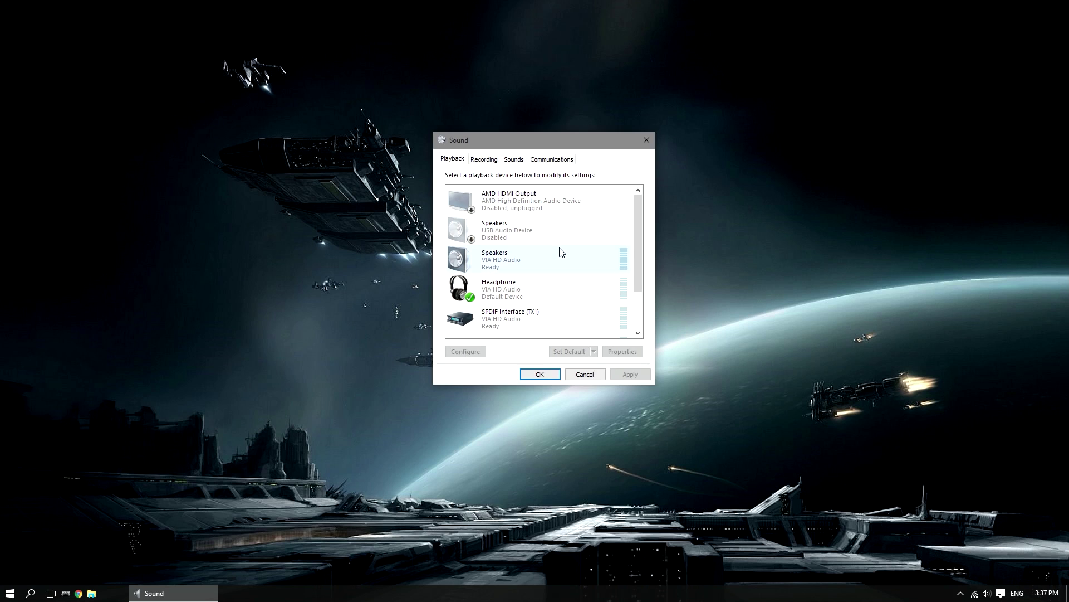
pyautogui.click(647, 142)
# Step: Close the Sound dialog and open the System control panel via a Start search for 'system'
pyautogui.click(641, 143)
pyautogui.press('super')
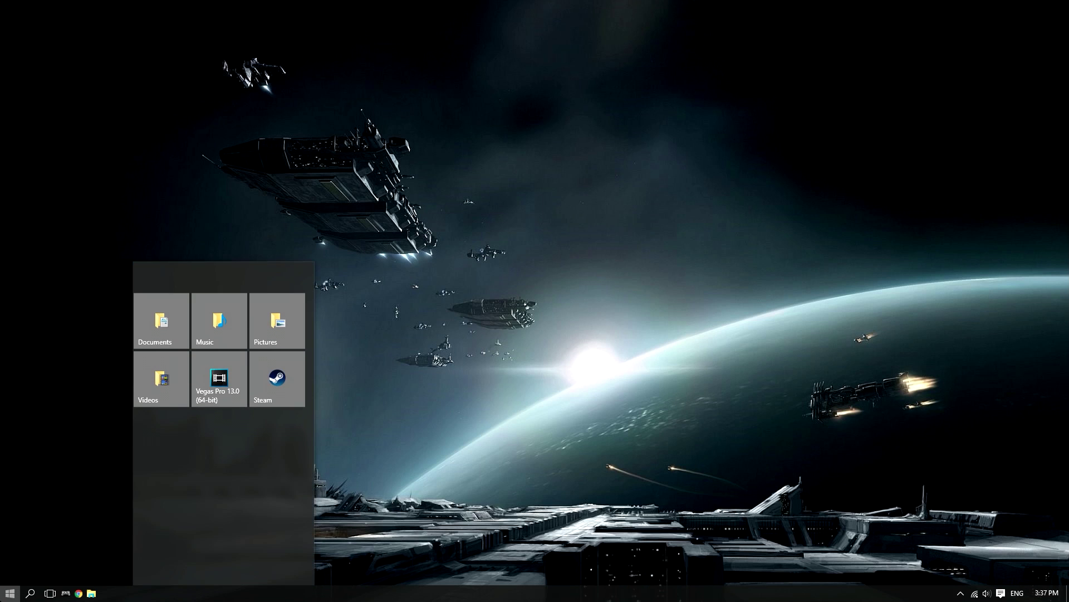
pyautogui.write('system')
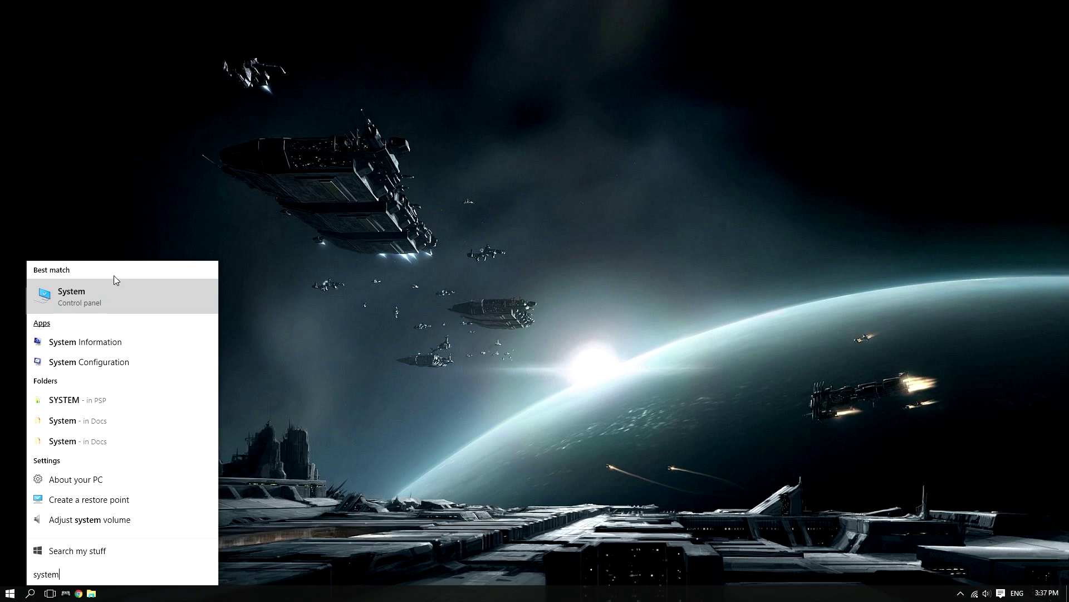
pyautogui.click(116, 284)
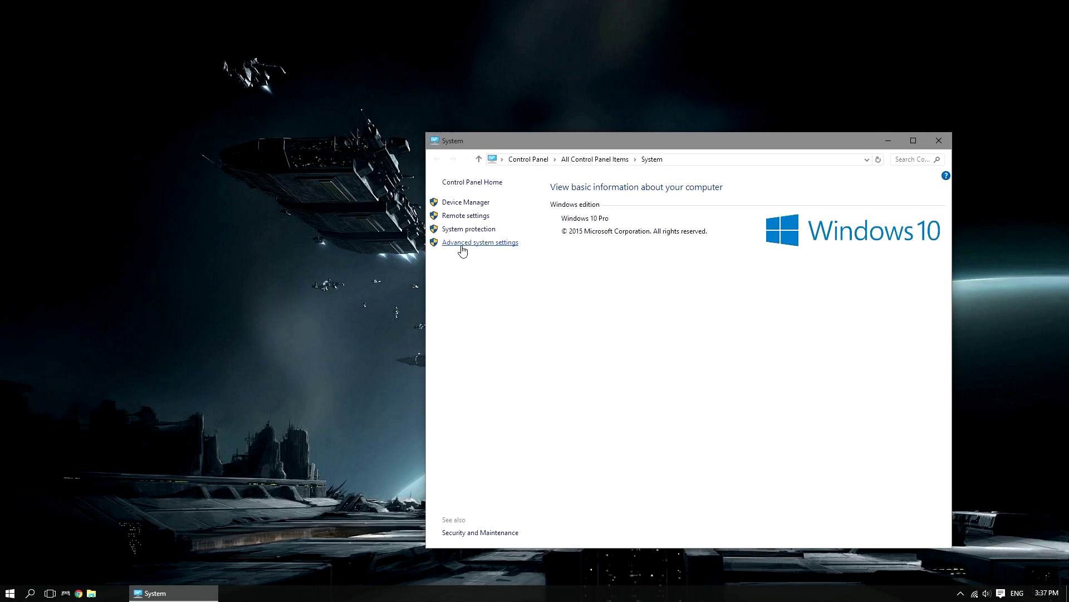
# Step: Review Device Installation Settings under Advanced system settings > Hardware, cancel unchanged, and close System Properties
pyautogui.click(494, 243)
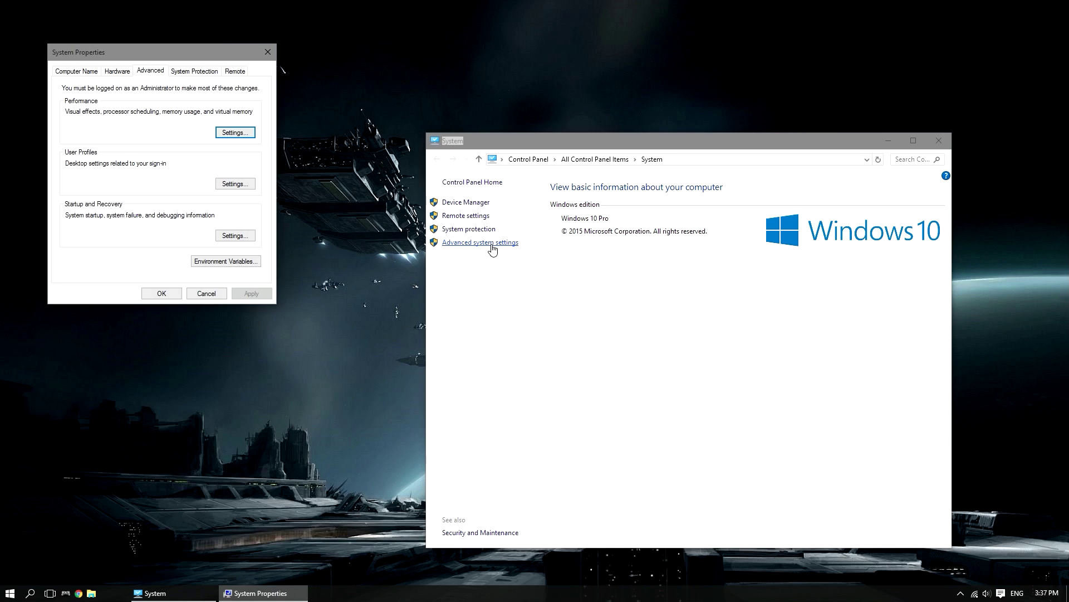
pyautogui.click(118, 72)
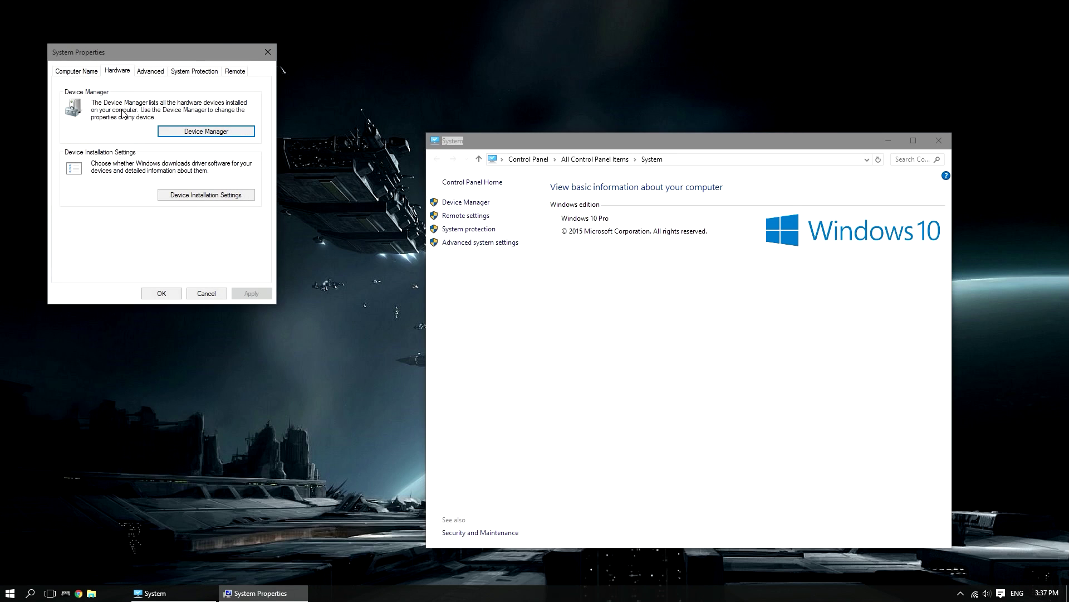
pyautogui.click(228, 203)
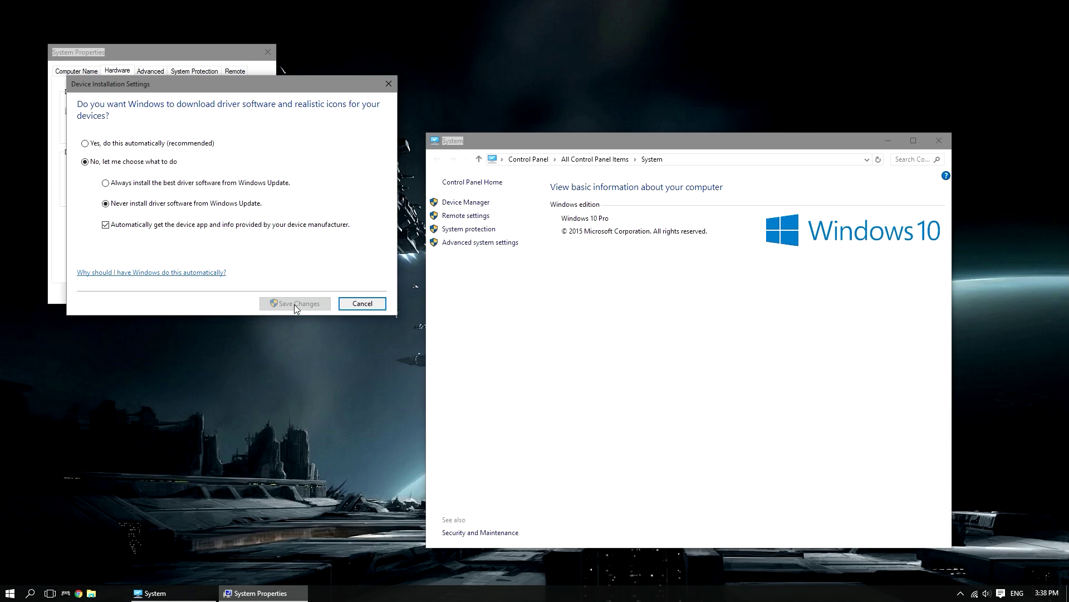
pyautogui.click(346, 306)
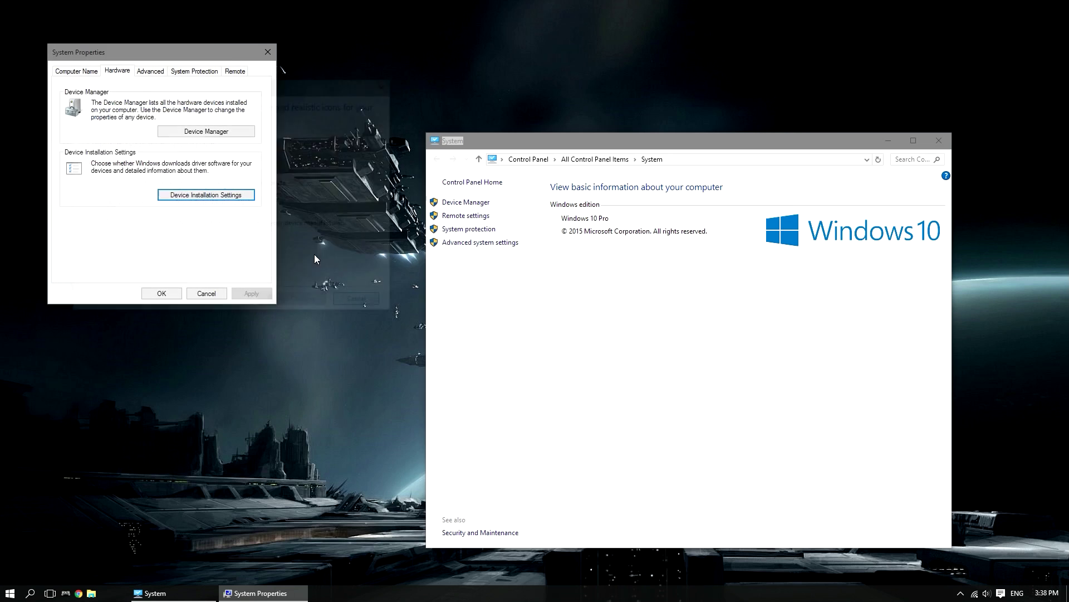
pyautogui.click(270, 52)
# Step: Open Device Manager from Start search and expand Sound, video and game controllers to reveal VIA HD Audio
pyautogui.click(939, 141)
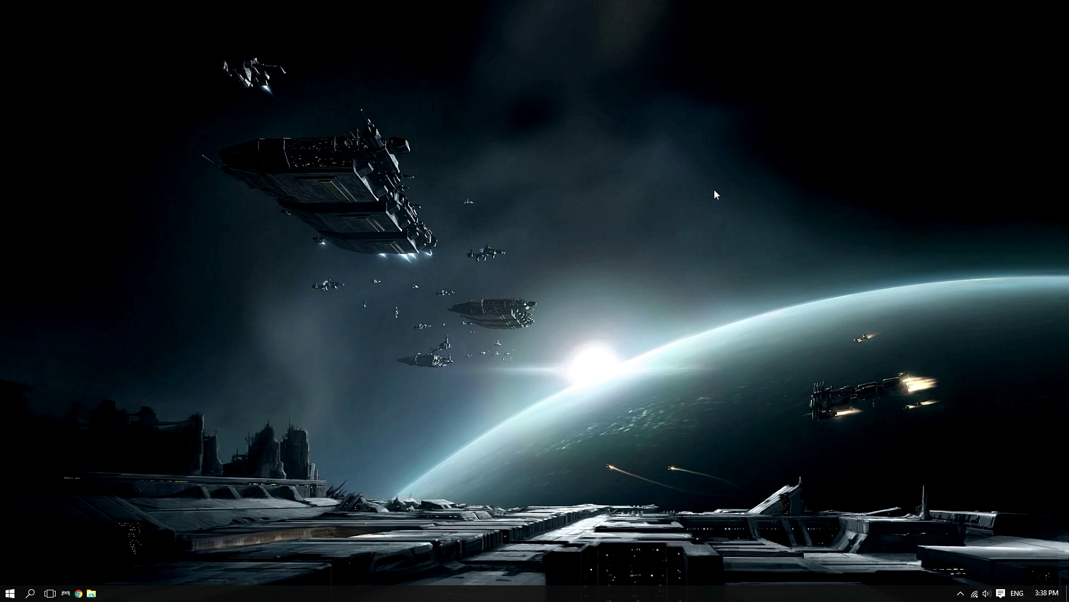
pyautogui.click(9, 593)
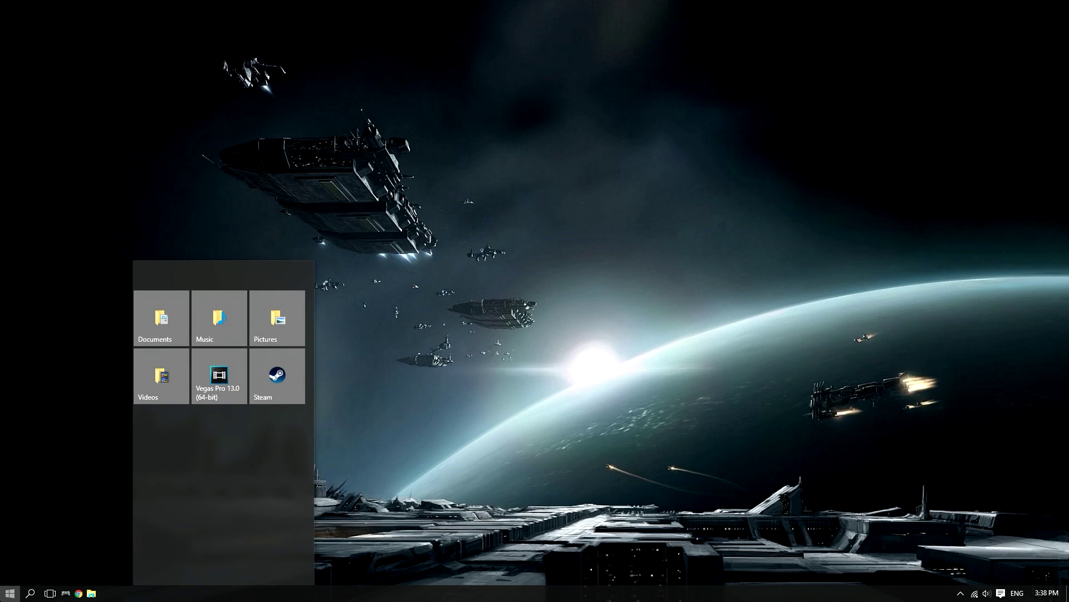
pyautogui.write('device ')
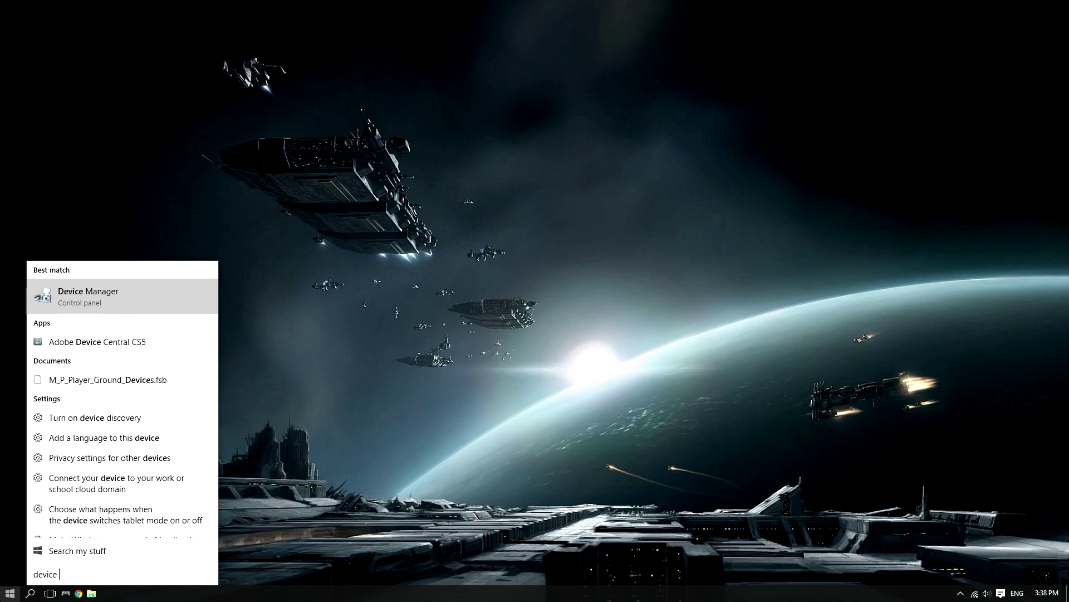
pyautogui.write('managr')
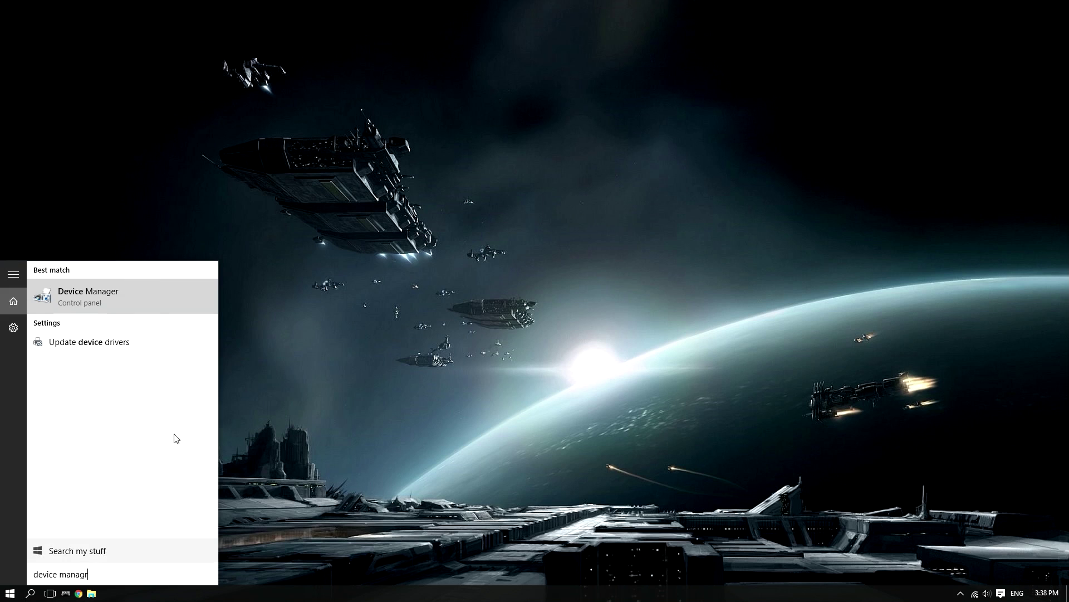
pyautogui.click(155, 295)
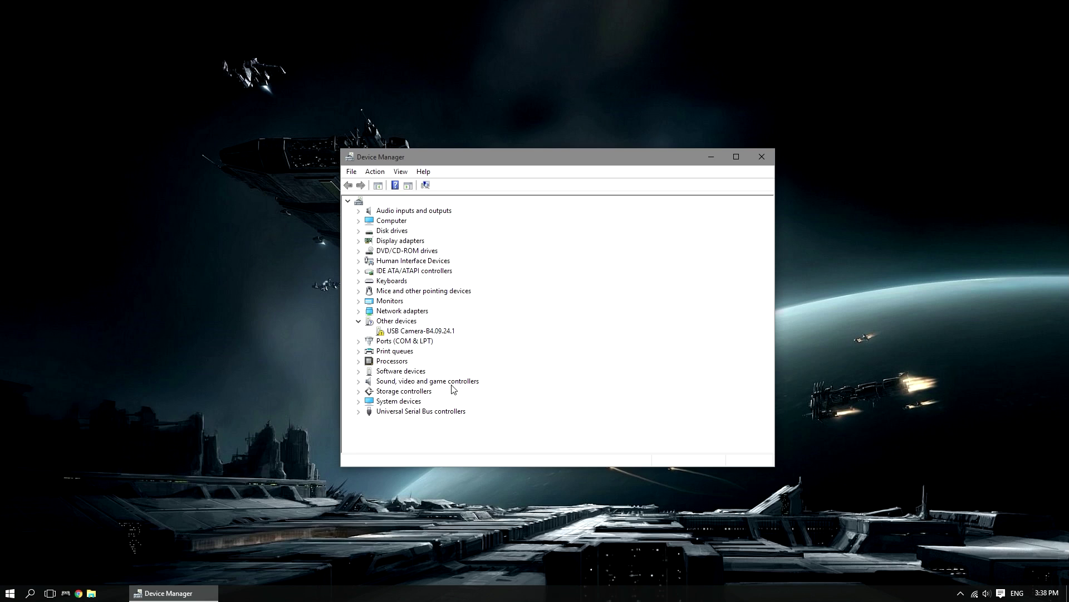
pyautogui.click(360, 382)
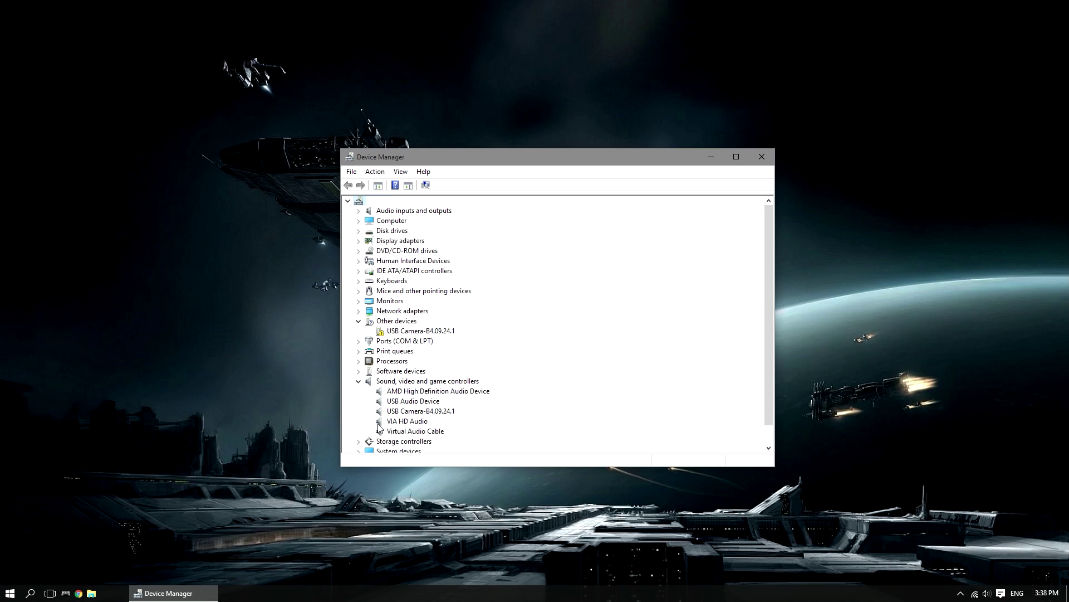
# Step: Roll back the VIA HD Audio driver from its Properties Driver tab, confirming the rollback
pyautogui.rightClick(425, 425)
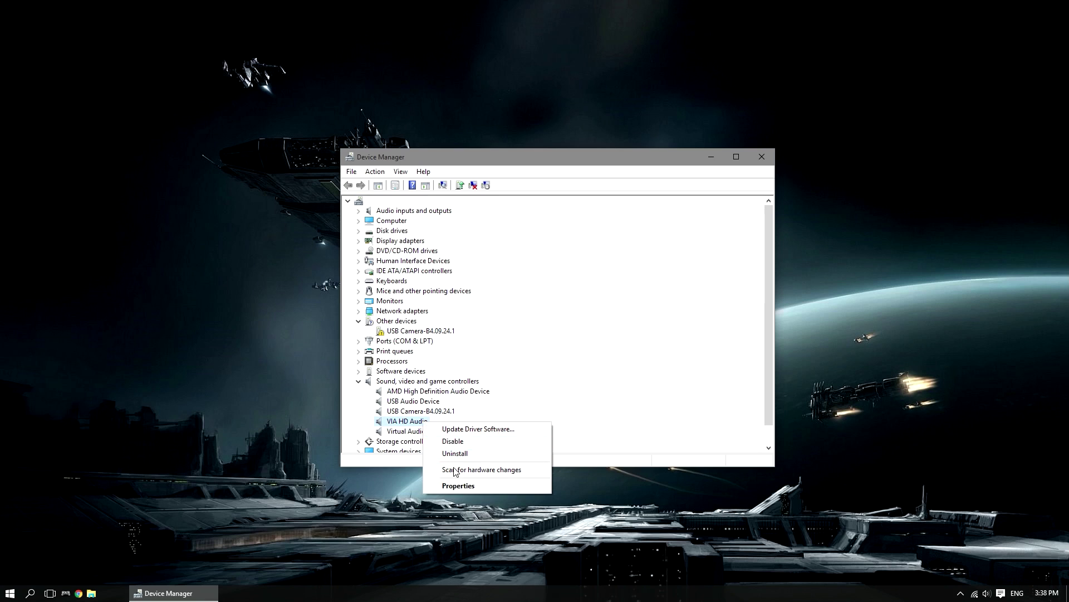
pyautogui.click(454, 486)
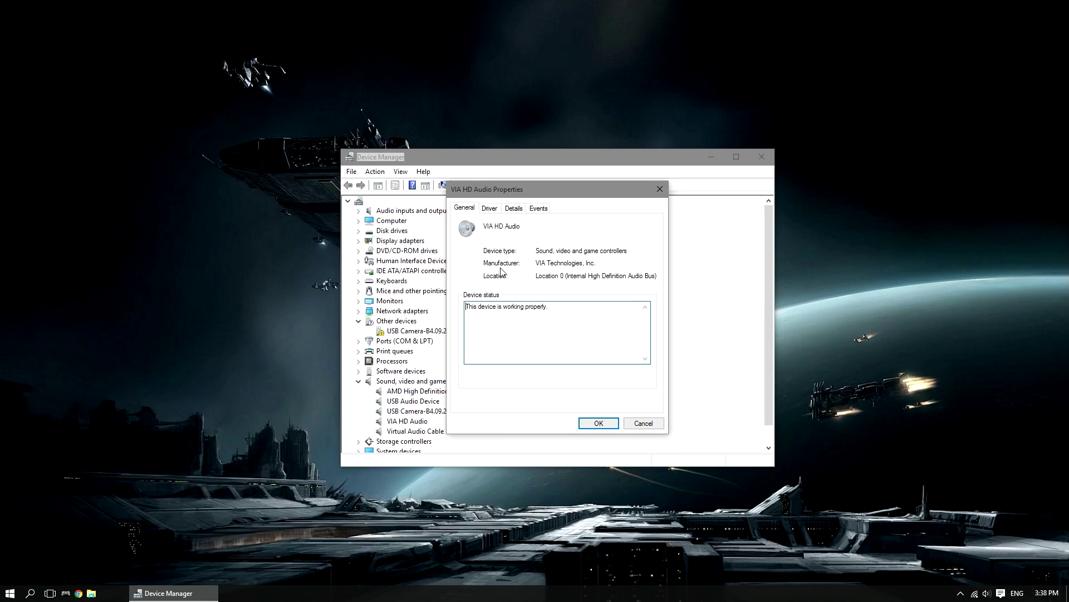
pyautogui.click(497, 209)
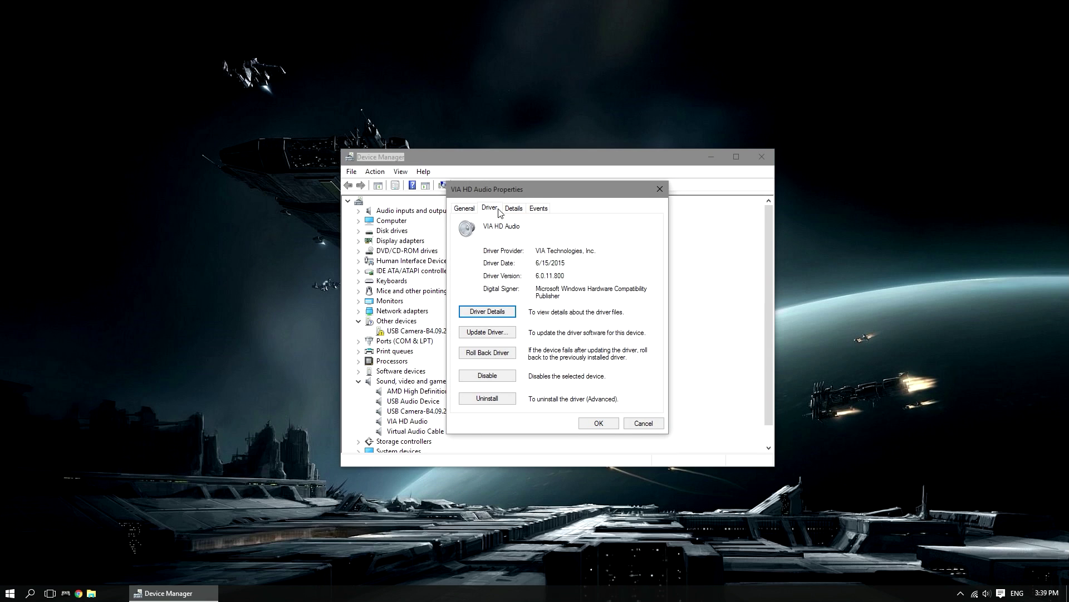
pyautogui.click(510, 358)
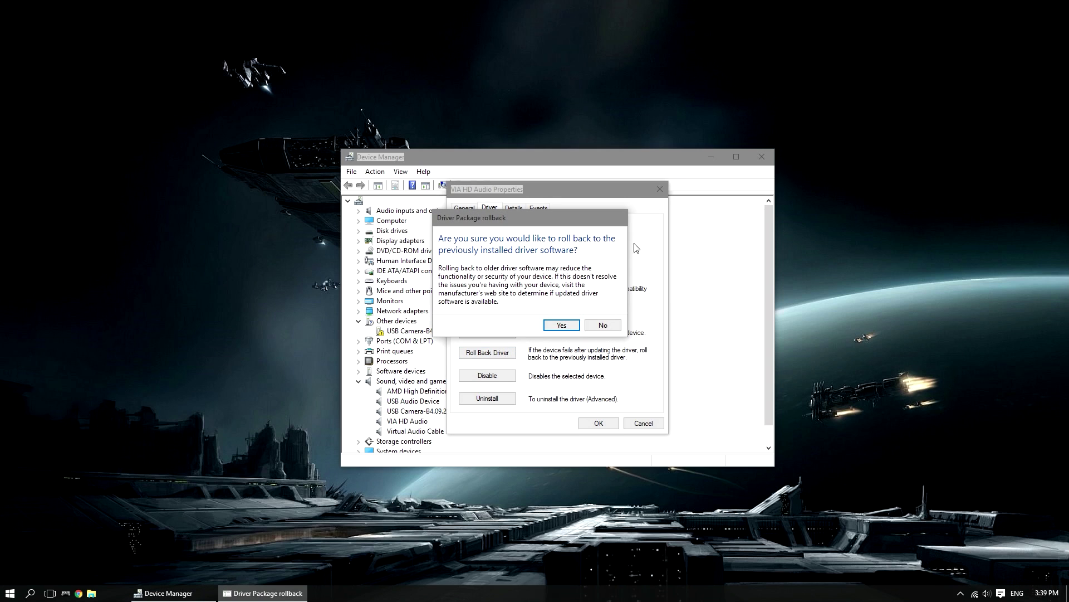
pyautogui.click(566, 326)
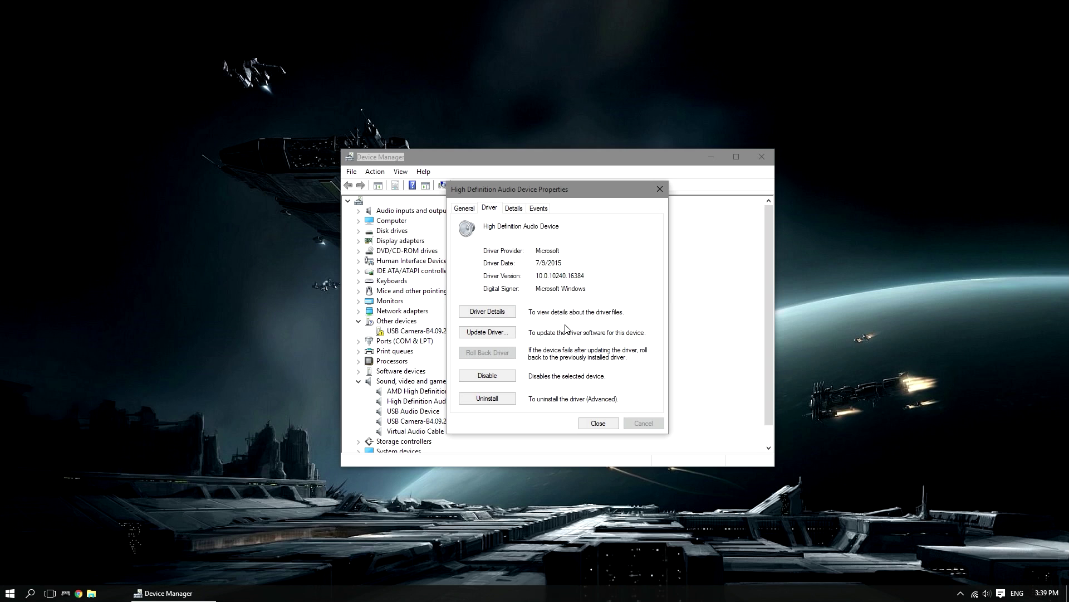
pyautogui.click(594, 423)
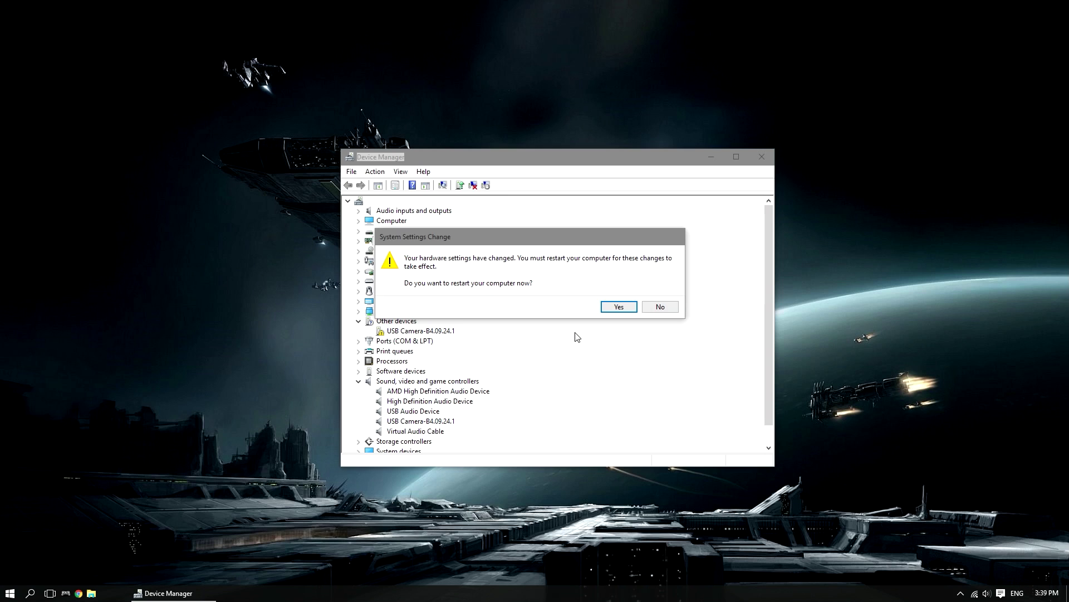
# Step: Accept the System Settings Change prompt to restart Windows and apply the driver rollback
pyautogui.moveTo(485, 240); pyautogui.dragTo(491, 220)
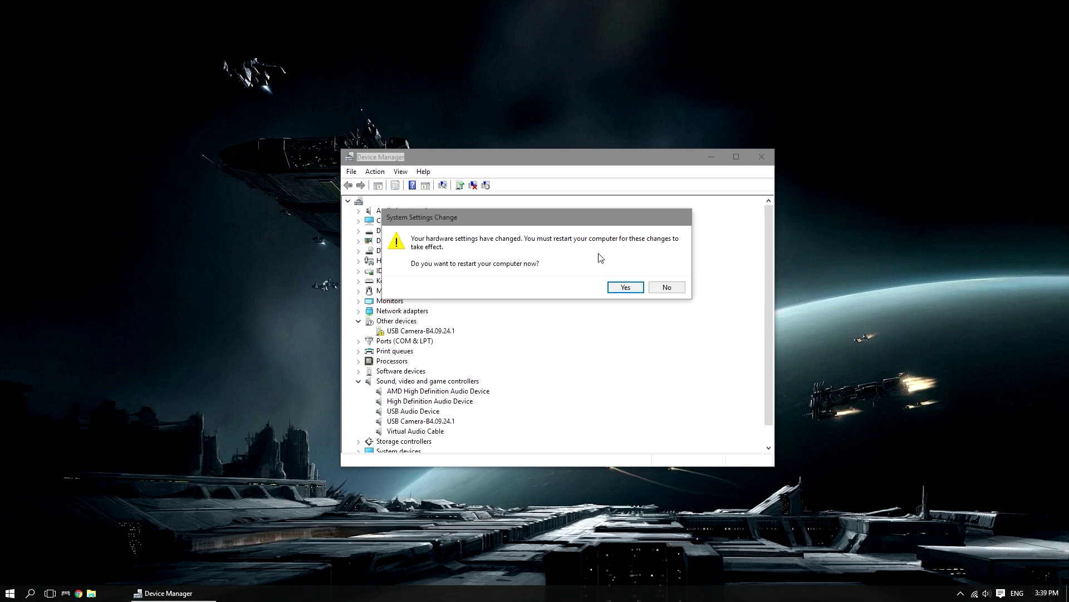
pyautogui.click(626, 287)
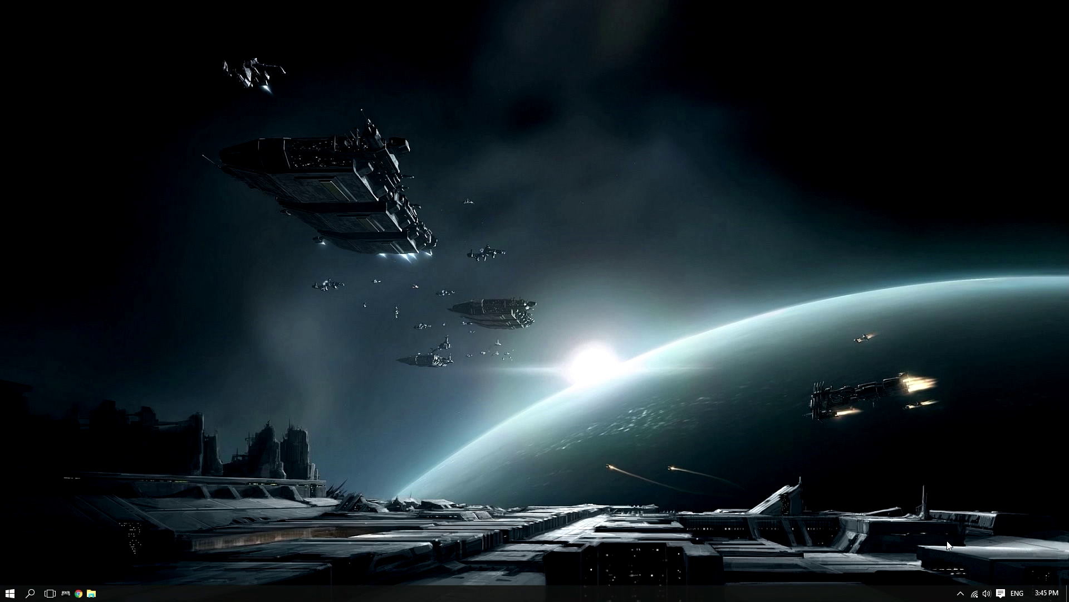
# Step: Reopen the playback devices, now showing Speakers (High Definition Audio Device) as default, centred on screen
pyautogui.rightClick(988, 594)
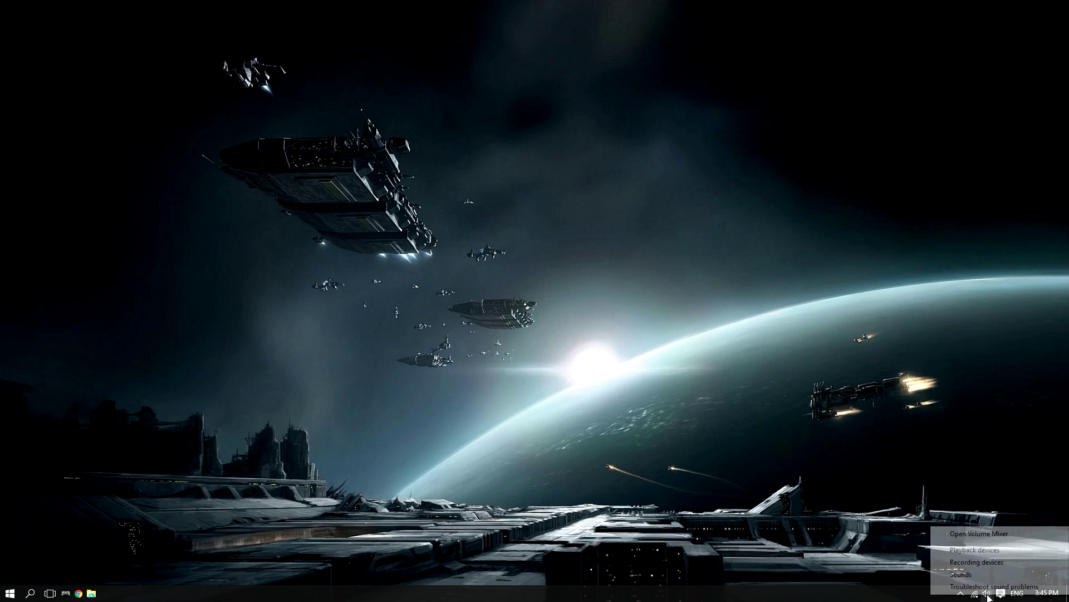
pyautogui.click(997, 553)
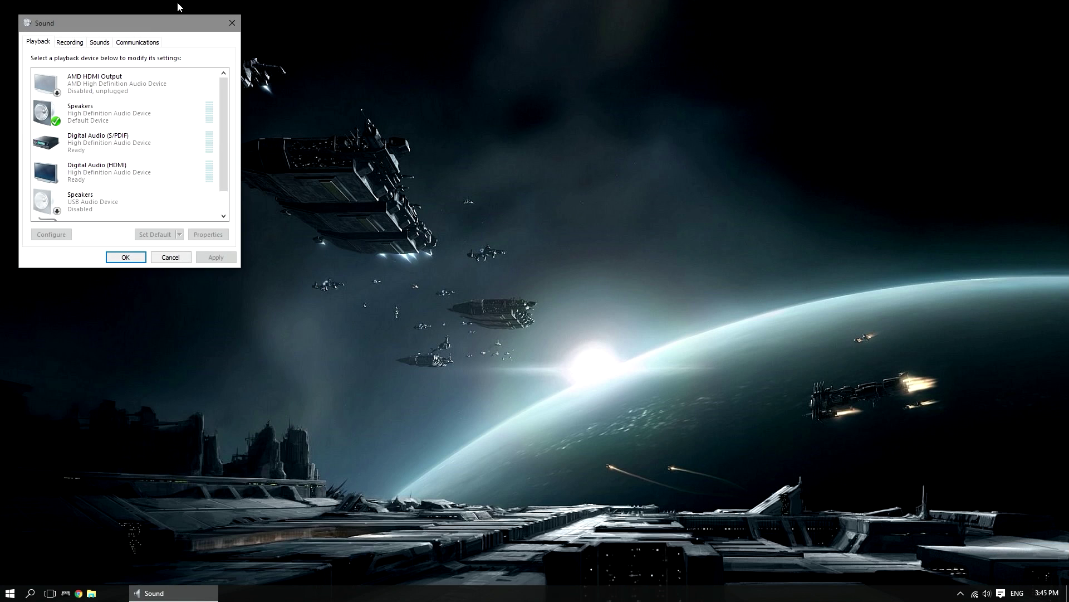
pyautogui.moveTo(167, 28); pyautogui.dragTo(559, 207)
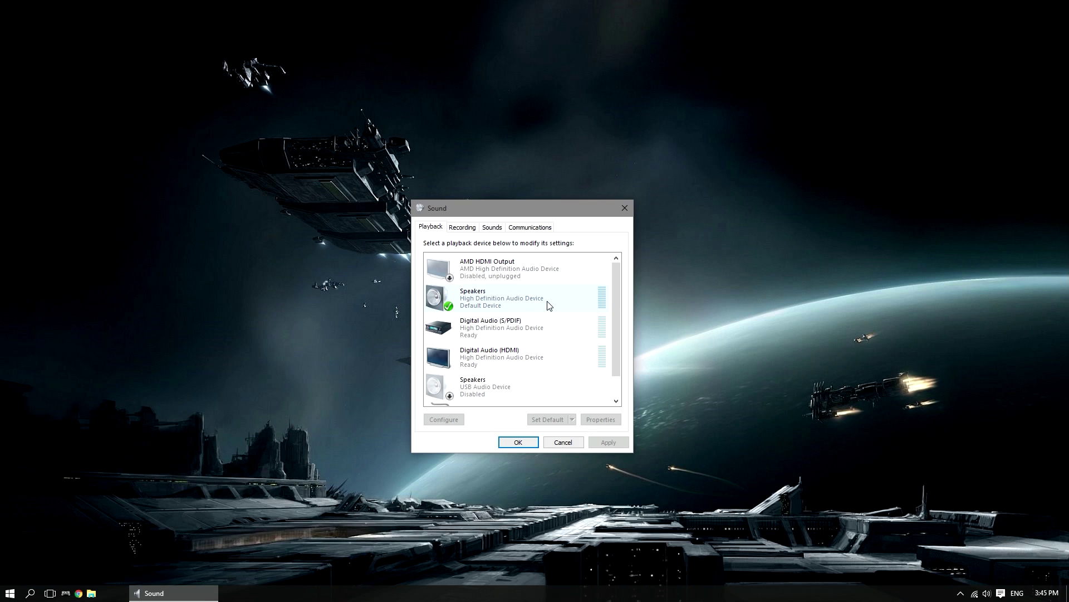
pyautogui.moveTo(622, 294)
pyautogui.mouseDown()
pyautogui.moveTo(623, 314)
pyautogui.moveTo(625, 288)
pyautogui.mouseUp()
# Step: Turn the Speakers volume down from 49 to 23 using the tray volume control
pyautogui.click(987, 592)
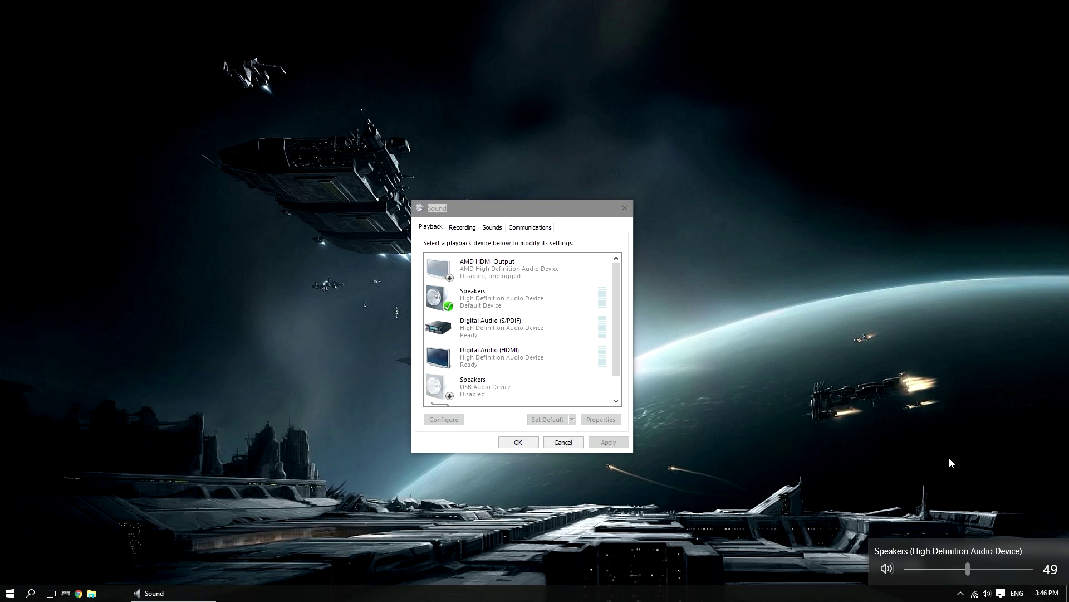
pyautogui.press('Down')
pyautogui.press('Down')
pyautogui.press('Down')
pyautogui.press('Down')
pyautogui.press('Down')
pyautogui.press('Down')
pyautogui.press('Down')
pyautogui.press('Down')
pyautogui.press('Down')
pyautogui.press('Down')
pyautogui.press('Down')
pyautogui.press('Down')
pyautogui.press('Down')
pyautogui.press('Down')
pyautogui.press('Down')
pyautogui.press('Down')
pyautogui.press('Down')
pyautogui.press('Down')
pyautogui.press('Down')
pyautogui.press('Down')
pyautogui.click(950, 496)
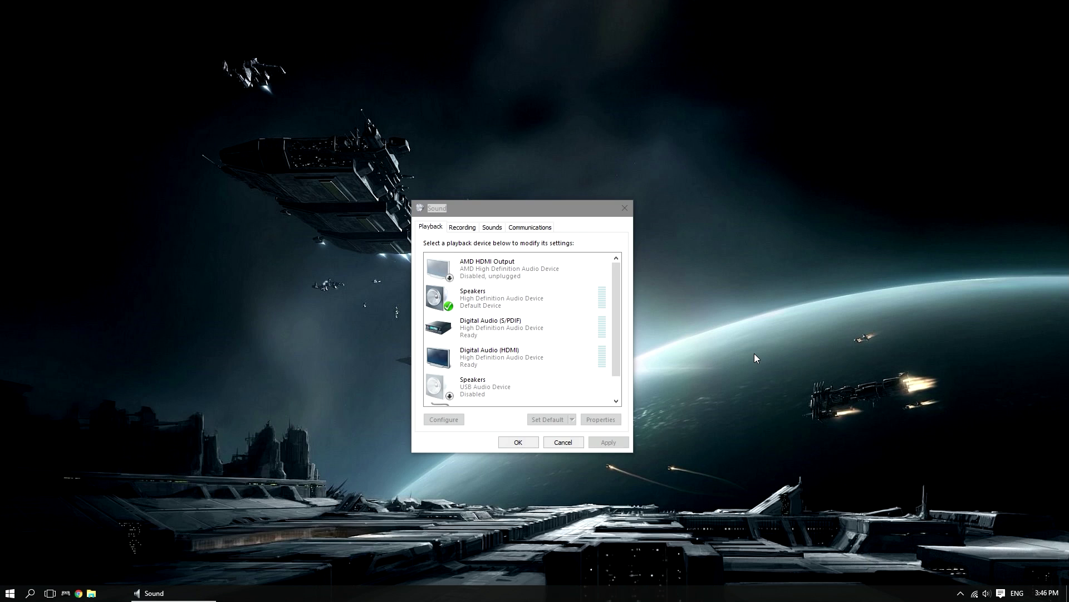